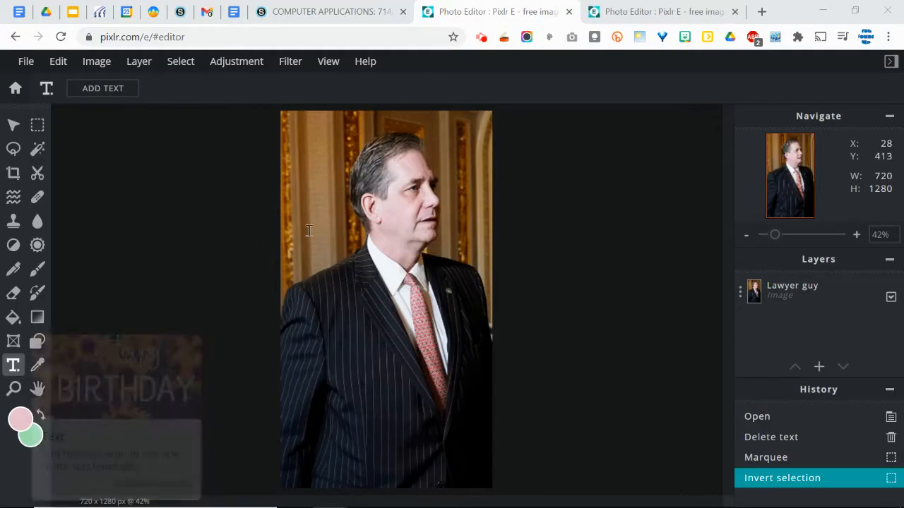
Add a text layer reading "Lawyer Monthly" and move it to the upper edge of the photo.
click(297, 134)
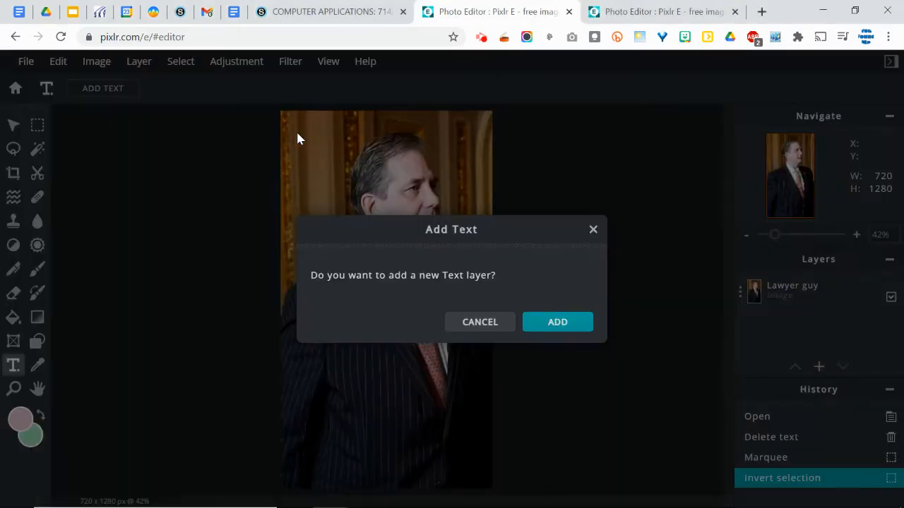
click(564, 321)
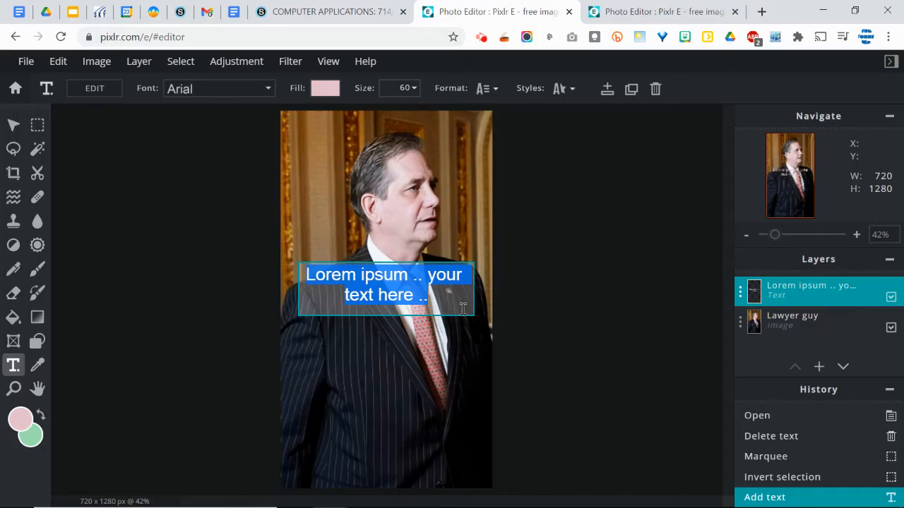
text(Lawyer )
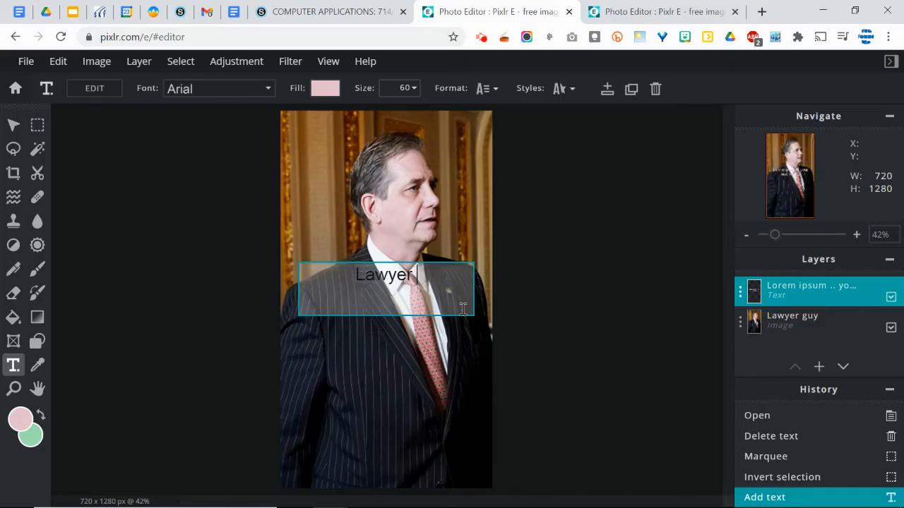
text(Monthly)
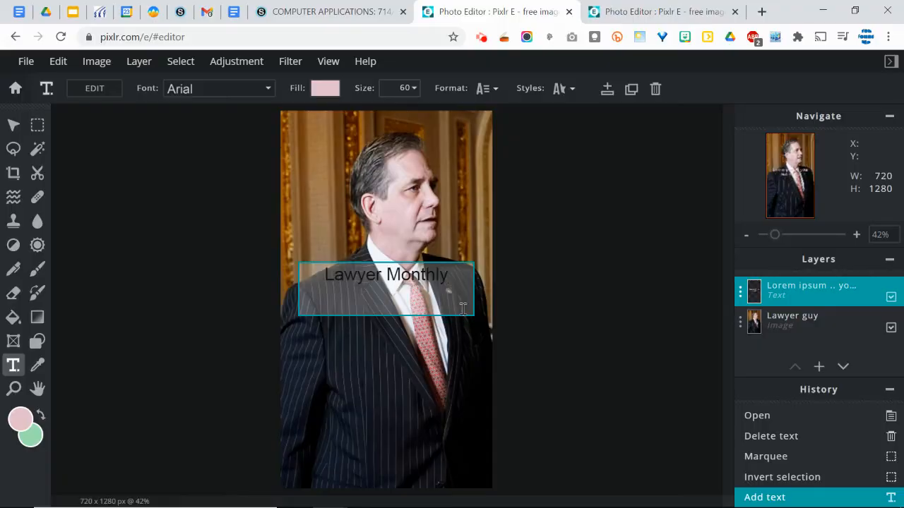
click(535, 293)
drag(444, 282, 423, 134)
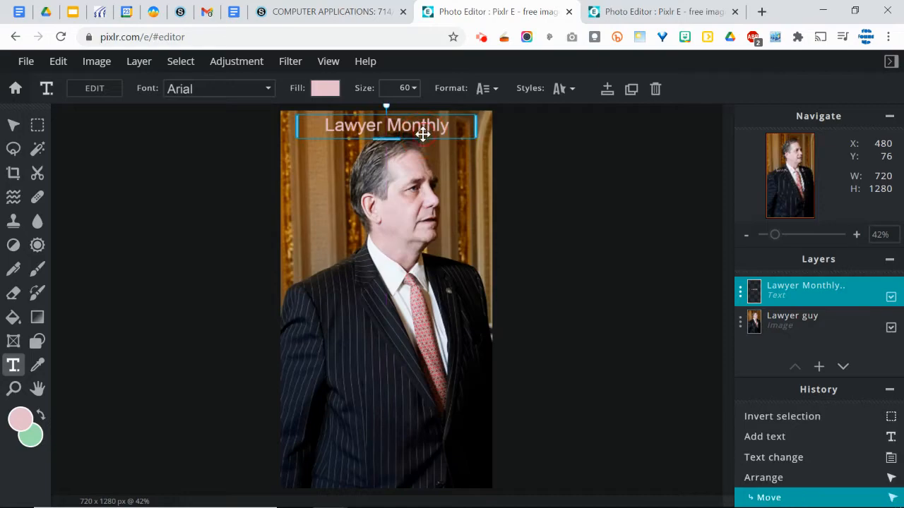
Set the title's fill to the muted reddish brown #7E4F4C, sampled from the photo near the man's tie.
click(326, 92)
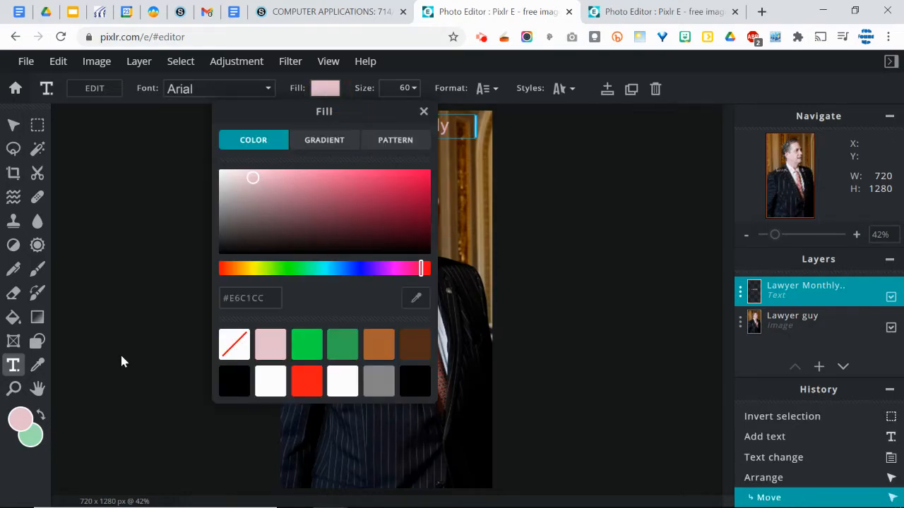
click(416, 298)
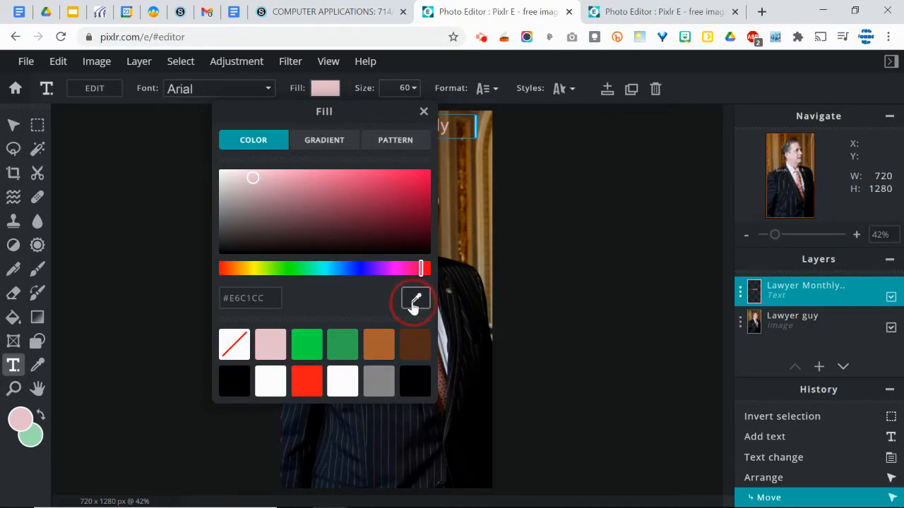
click(444, 386)
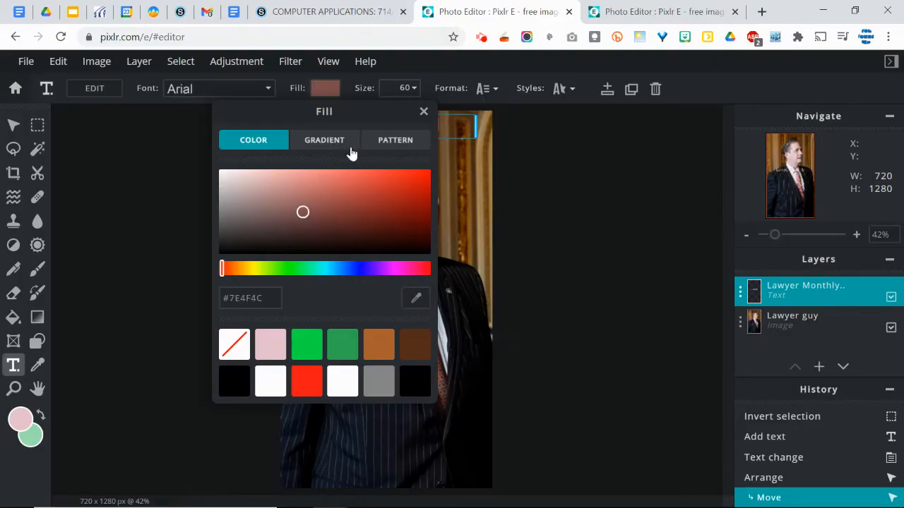
click(423, 113)
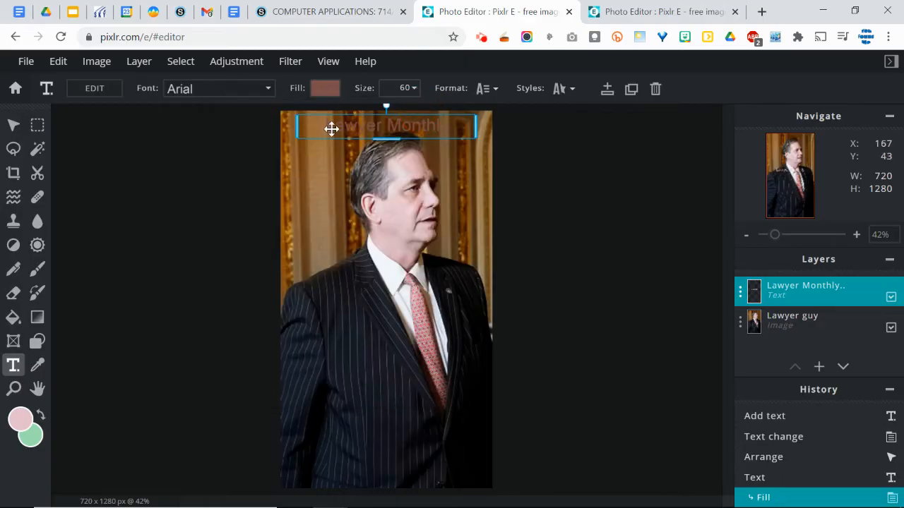
Change the title's font to Brocklyn and set its size to 120.
click(268, 89)
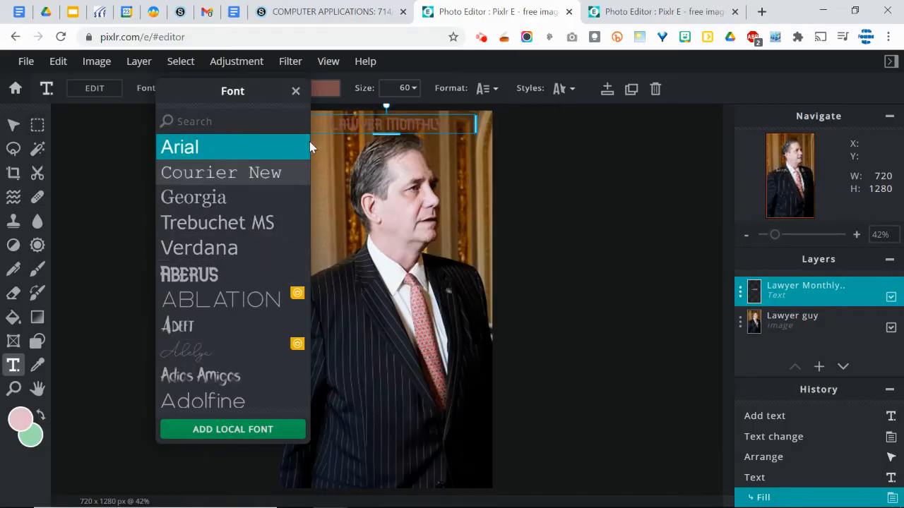
drag(307, 146, 308, 172)
scroll(309, 171, down, 8)
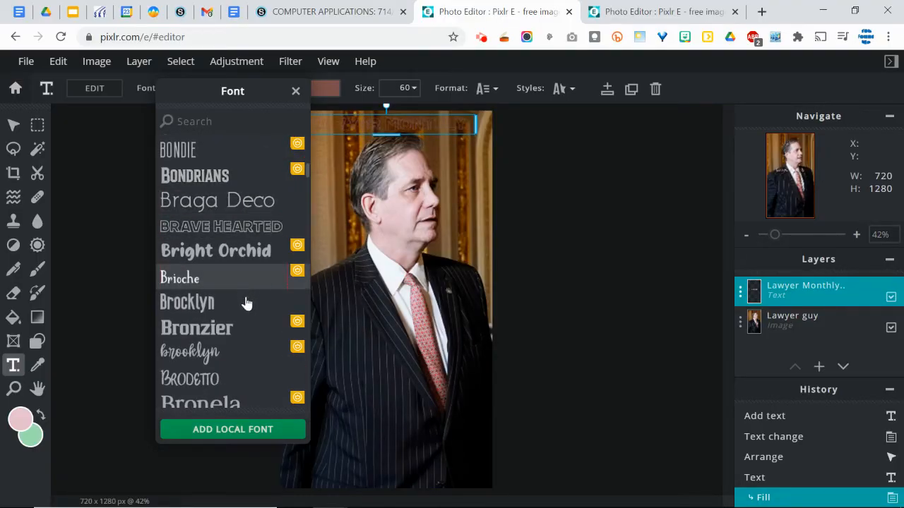
click(210, 306)
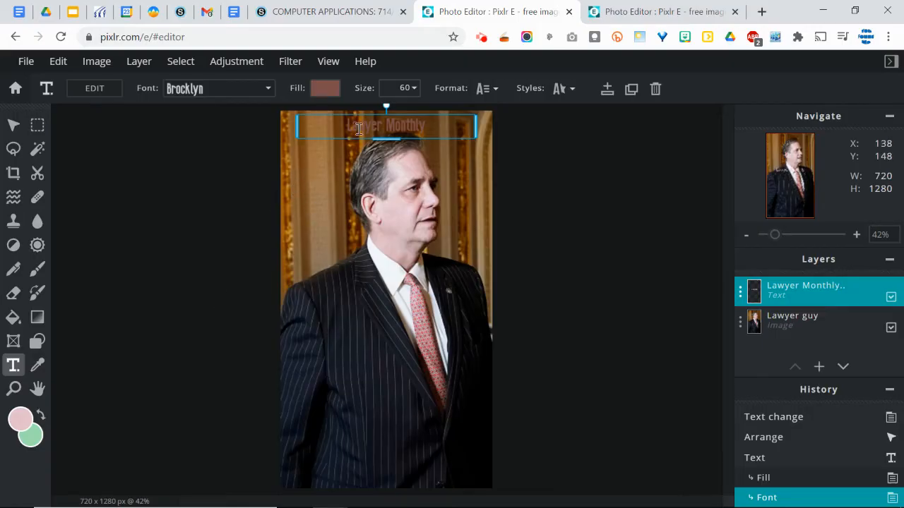
click(406, 87)
drag(313, 115, 338, 119)
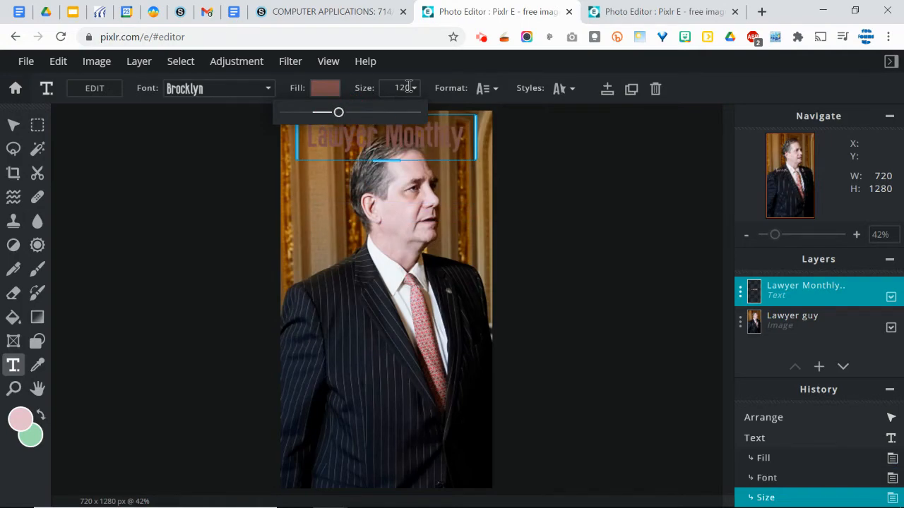
click(433, 66)
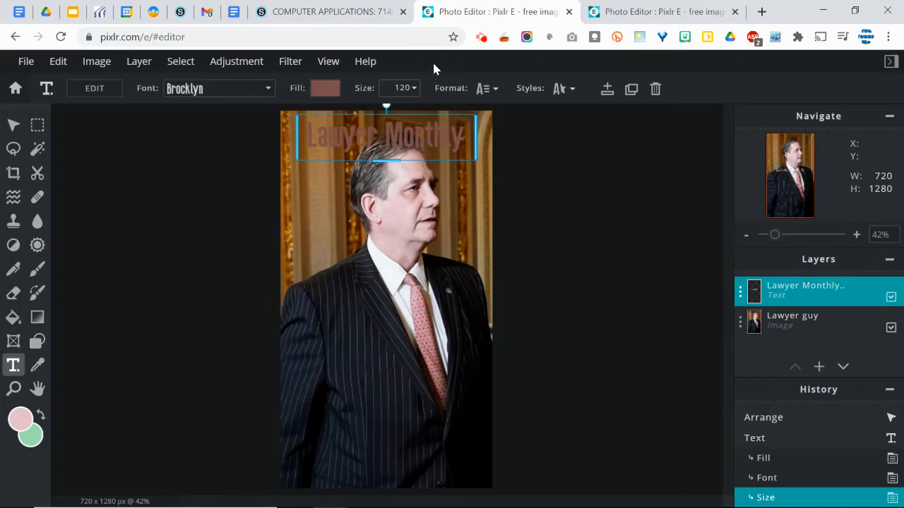
Try the circle, half and arc curve styles and a full background on the title, turning each off again.
click(482, 89)
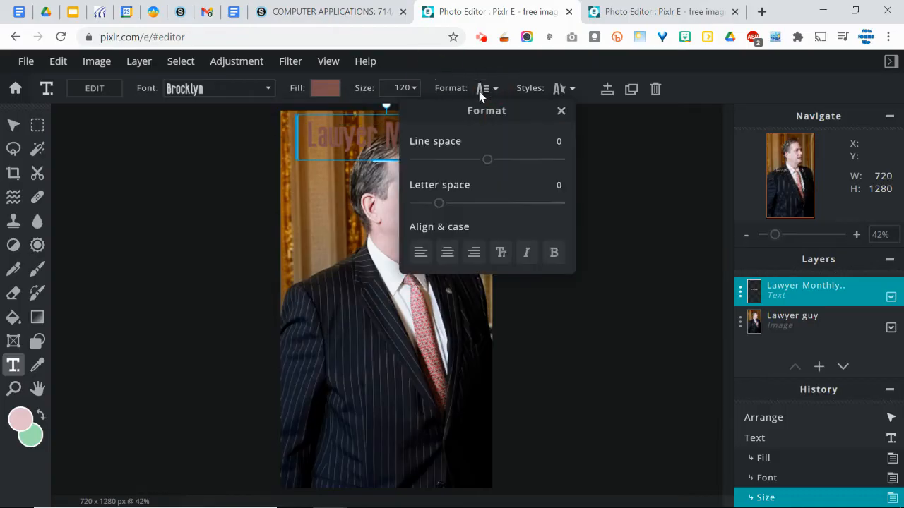
click(556, 94)
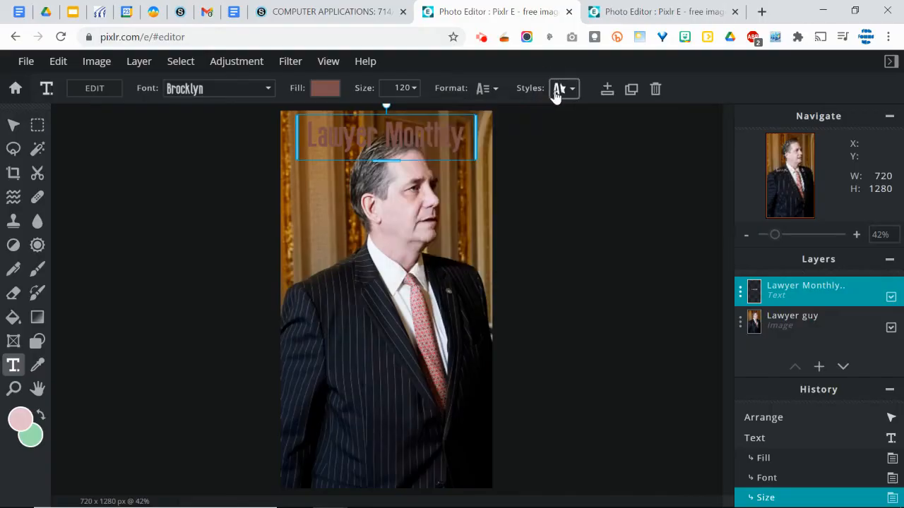
click(556, 94)
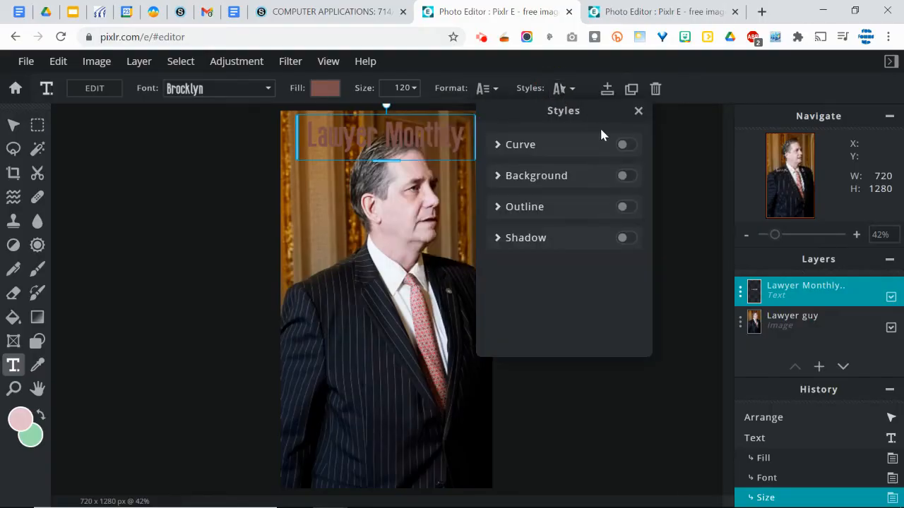
click(626, 147)
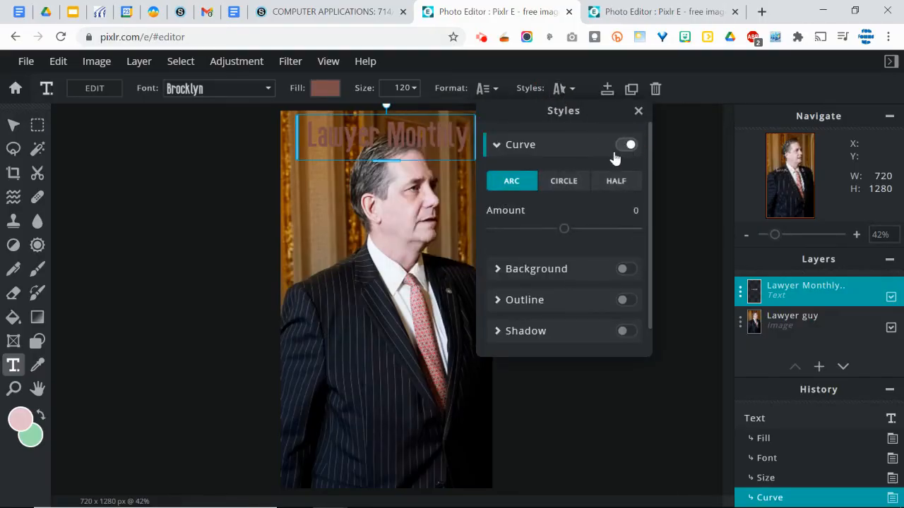
click(559, 183)
click(613, 180)
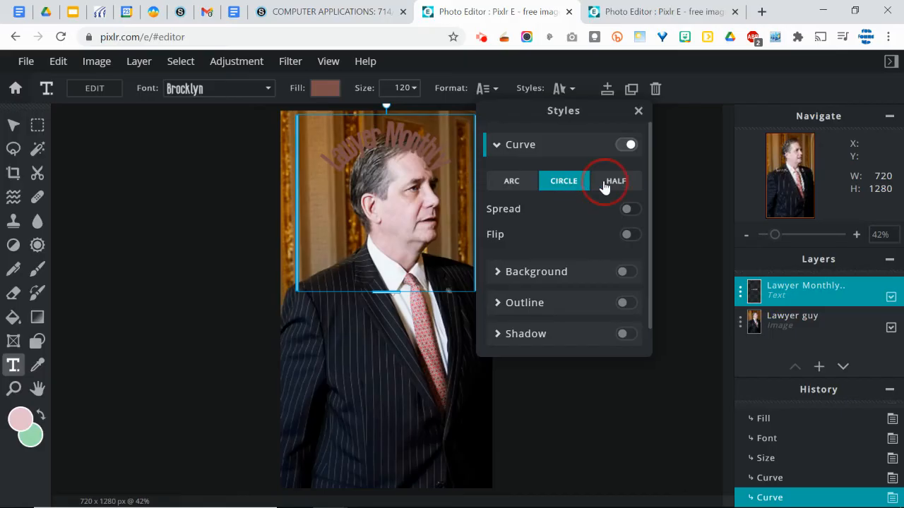
click(572, 184)
click(516, 182)
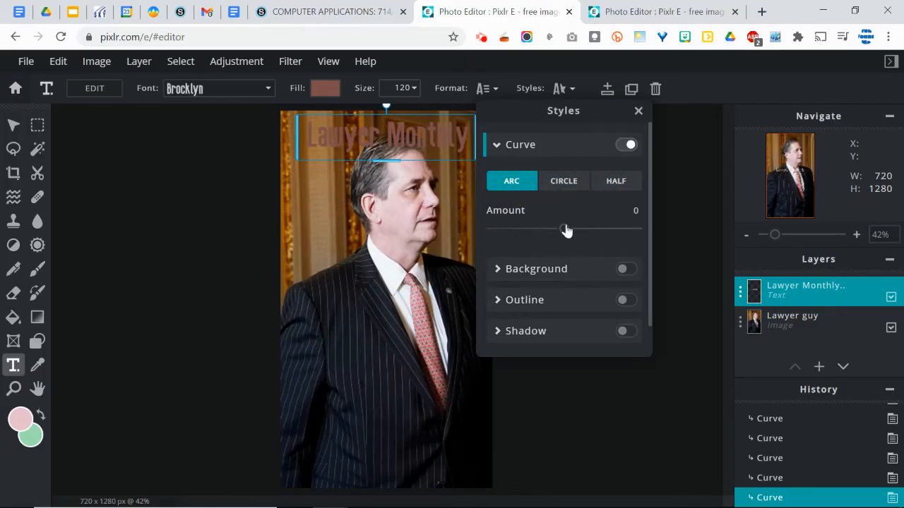
mouse_move(565, 229)
mouse_down()
mouse_move(641, 237)
mouse_move(552, 237)
mouse_move(563, 236)
mouse_up()
click(627, 146)
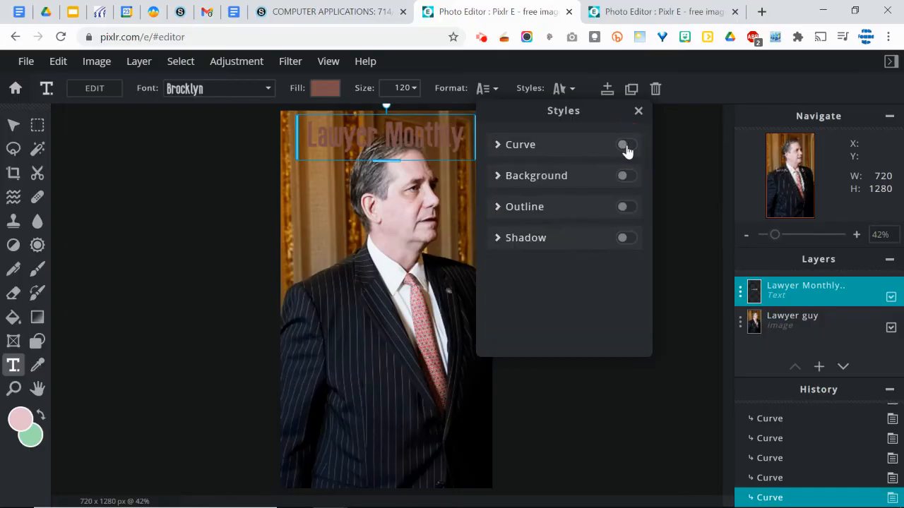
click(501, 184)
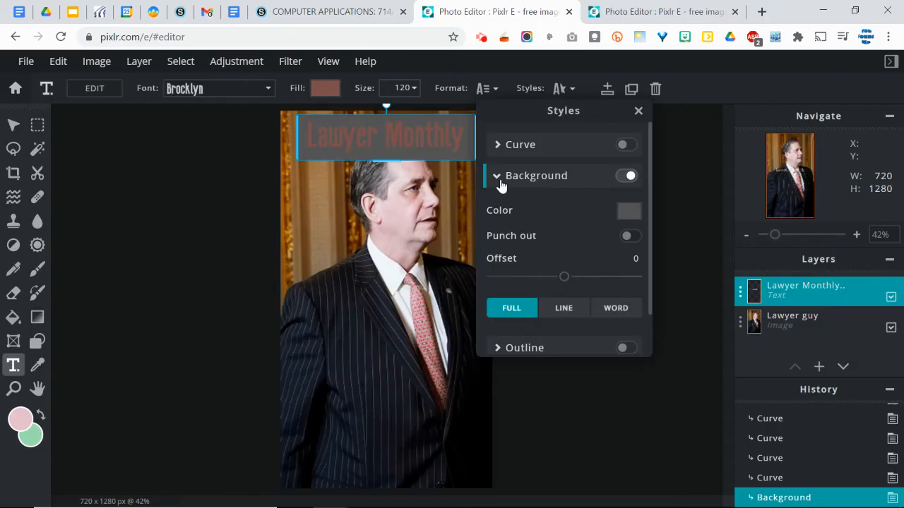
click(625, 177)
Enable the title's outline, set its color to near-white, and switch the outline off.
click(623, 209)
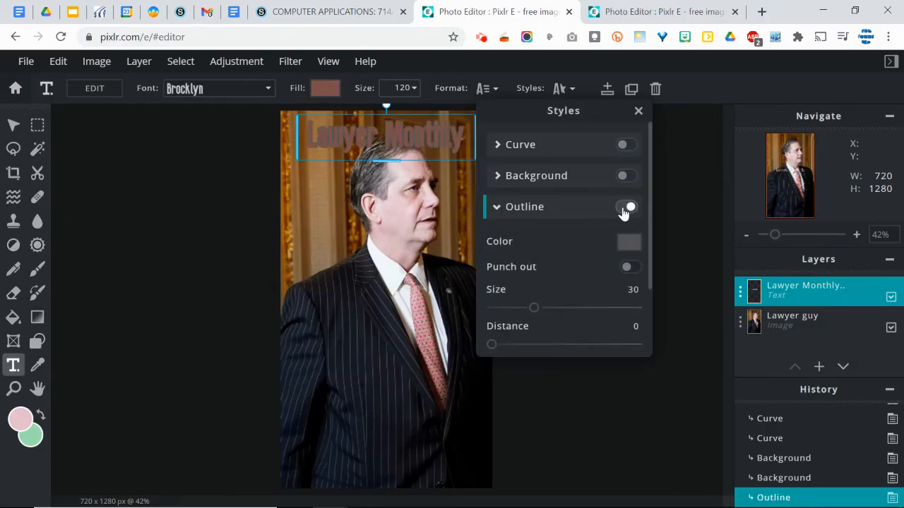
click(628, 241)
click(292, 192)
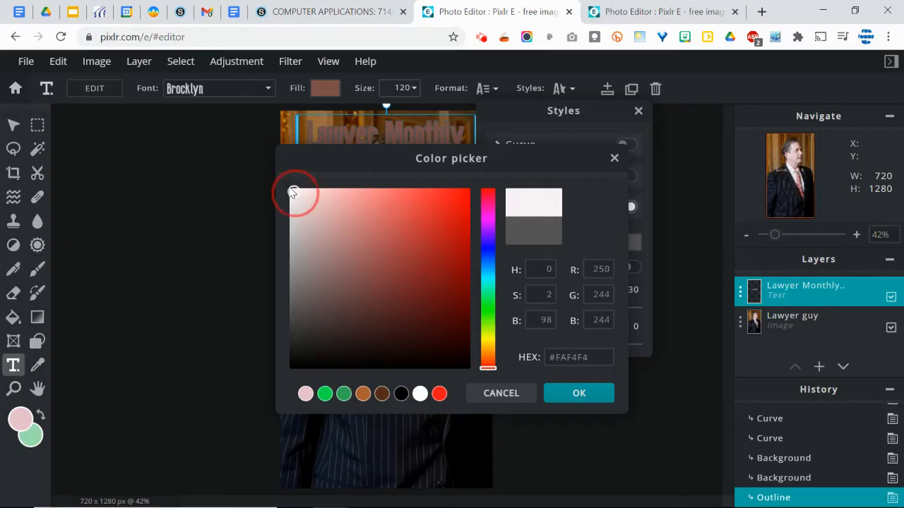
click(598, 398)
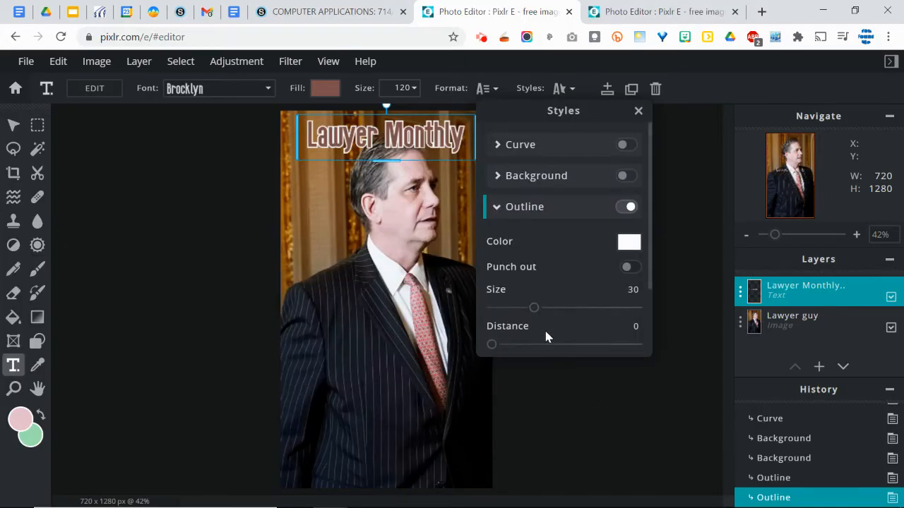
click(496, 206)
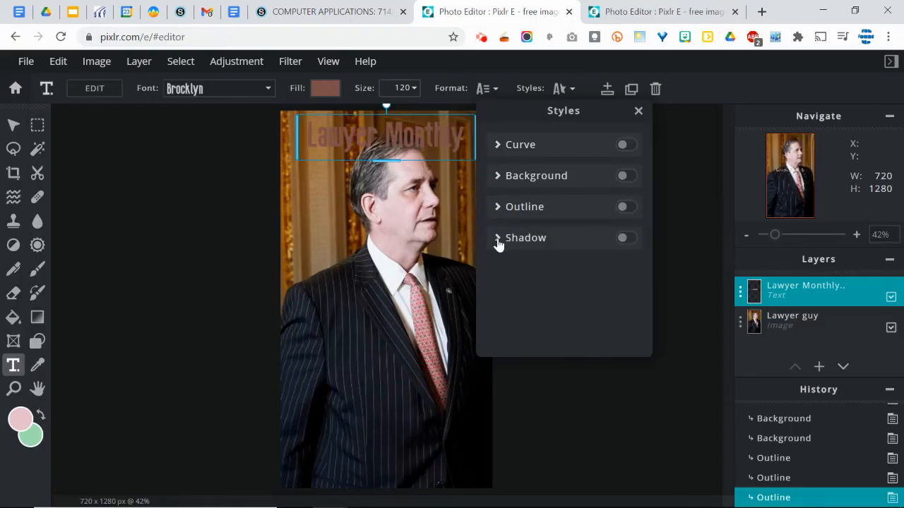
Try a shadow with a greater distance on the title and switch the shadow off.
click(626, 240)
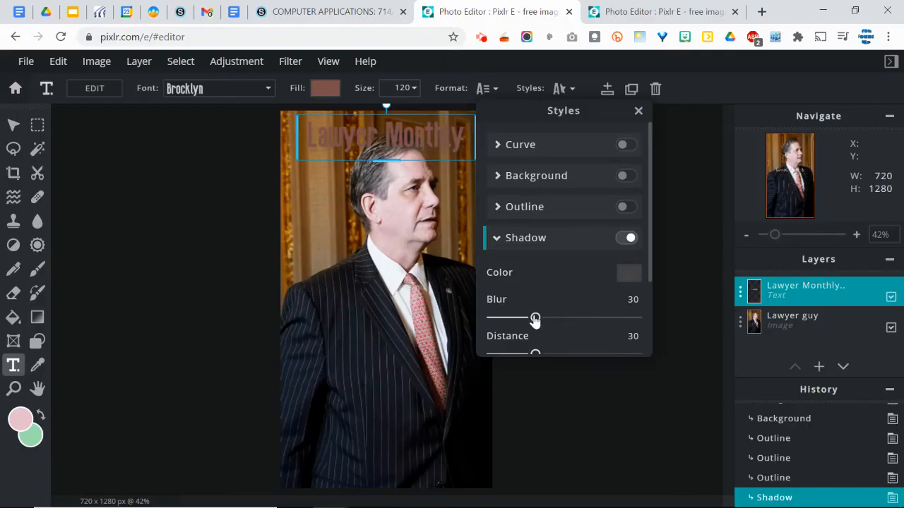
drag(648, 276, 650, 322)
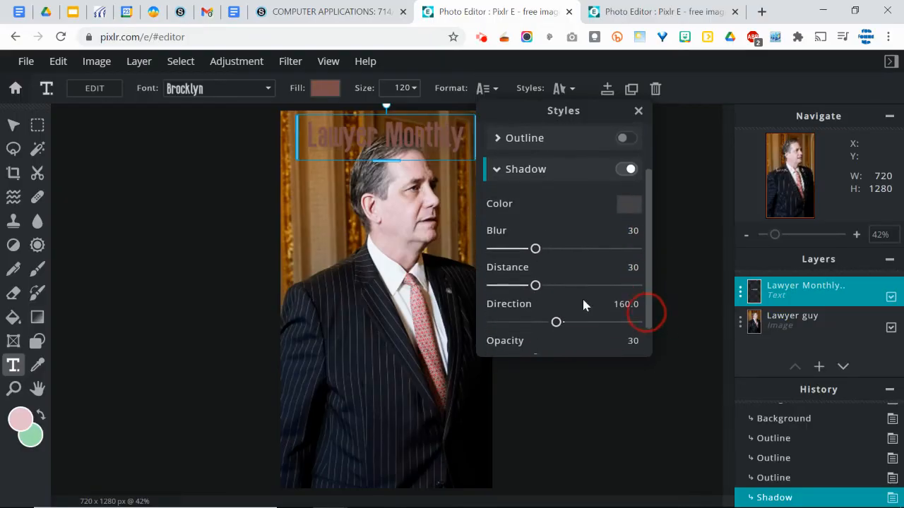
drag(535, 286, 557, 290)
drag(653, 307, 650, 333)
mouse_move(540, 323)
mouse_down()
mouse_move(558, 323)
mouse_move(542, 322)
mouse_up()
click(621, 134)
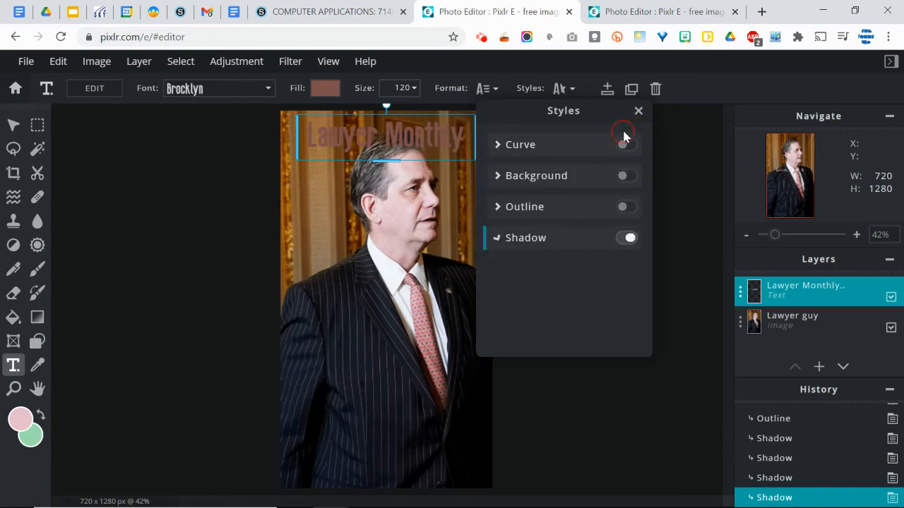
Turn the title's near-white outline back on and rasterize the Lawyer Monthly text layer.
click(624, 211)
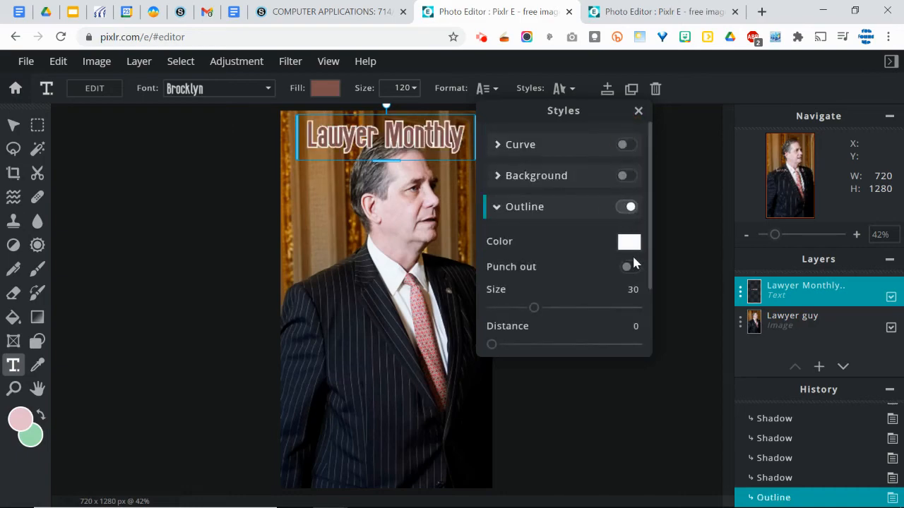
click(638, 113)
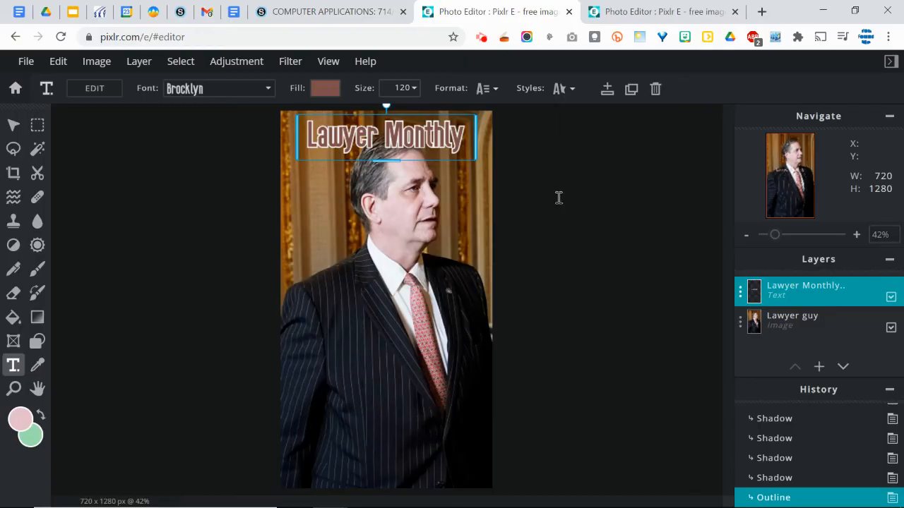
right_click(427, 152)
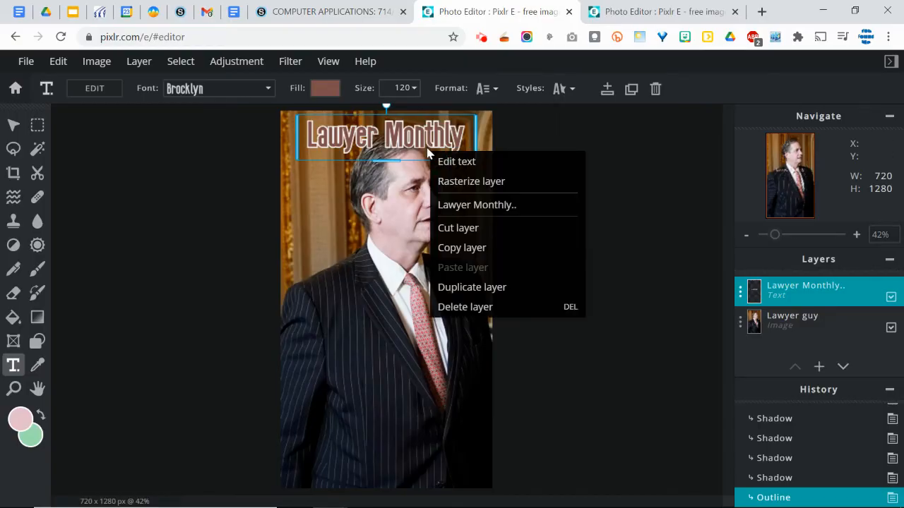
click(421, 152)
right_click(395, 143)
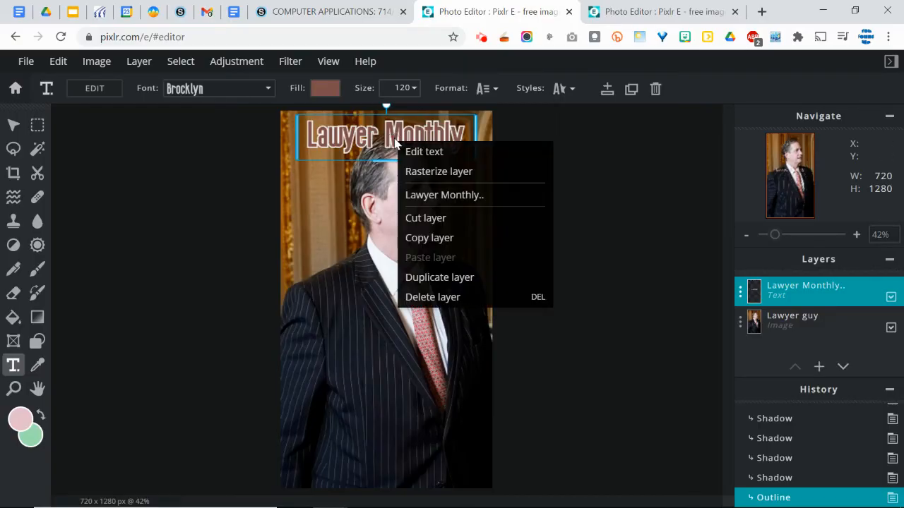
click(340, 129)
click(139, 62)
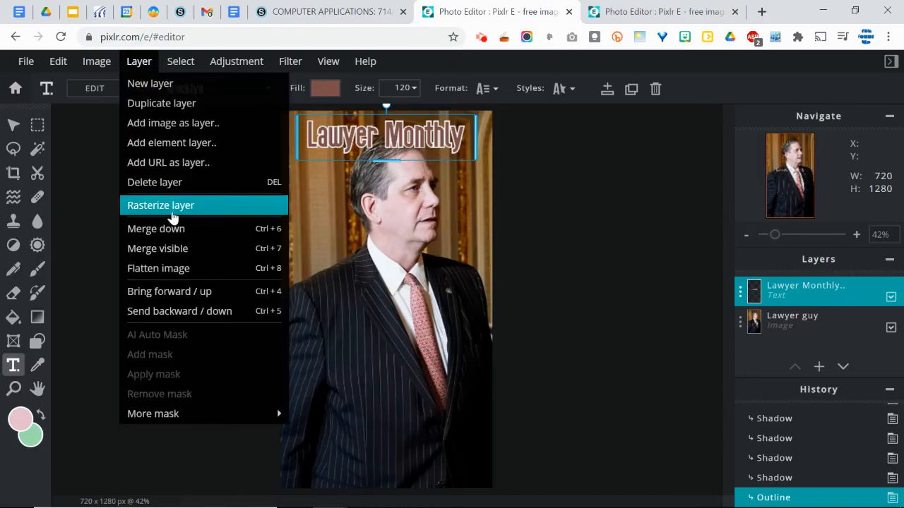
right_click(410, 140)
click(433, 173)
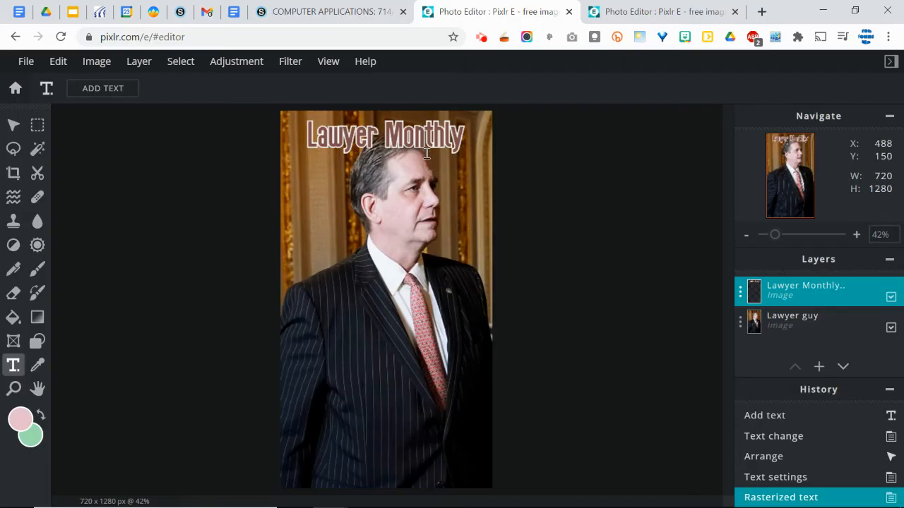
click(415, 143)
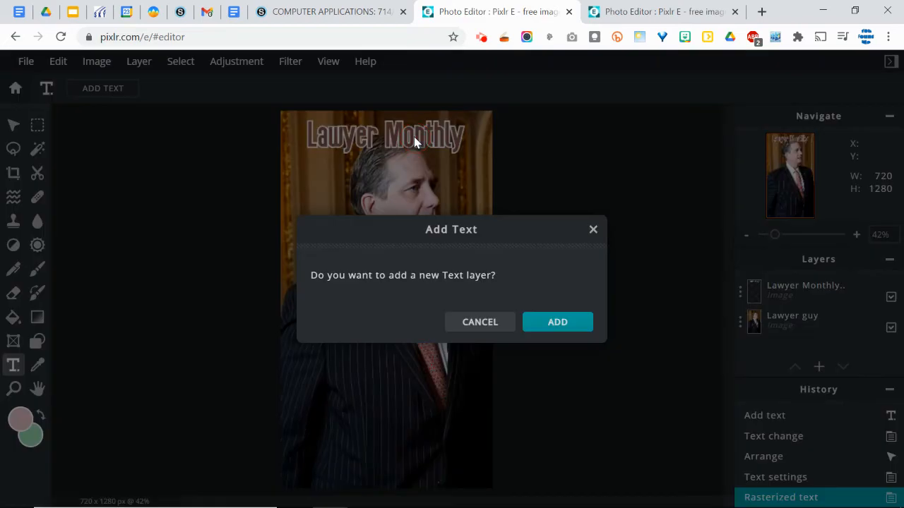
click(593, 230)
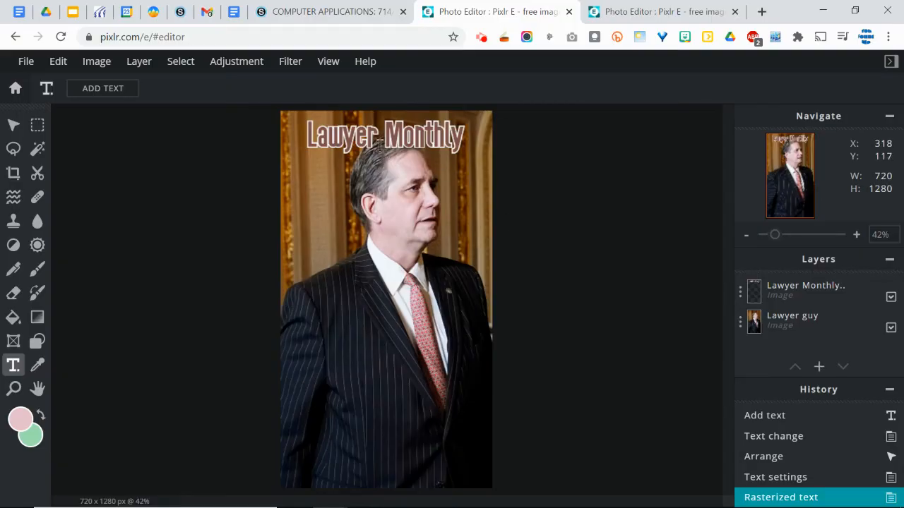
click(59, 63)
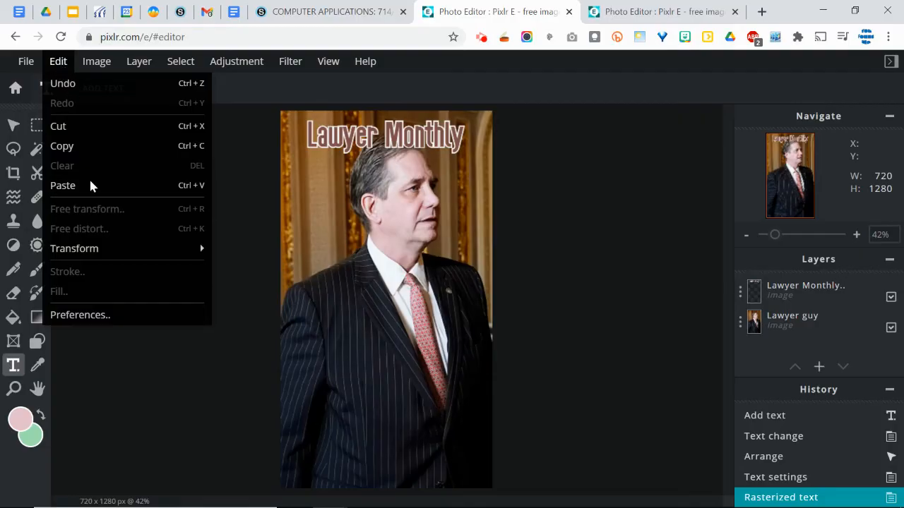
mouse_move(111, 255)
click(58, 63)
Free transform the Lawyer Monthly title layer, enlarging it to about 770 × 198 px so the text spans the cover's width.
click(14, 125)
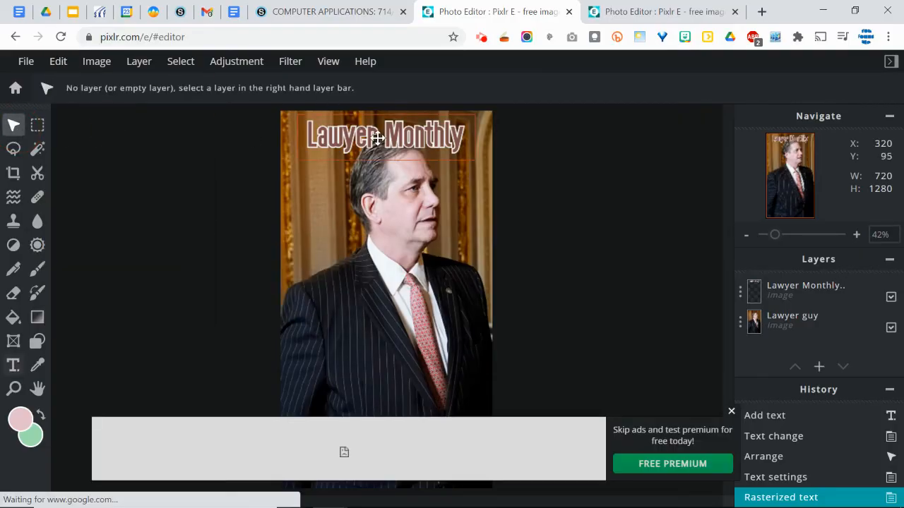
click(378, 138)
click(732, 412)
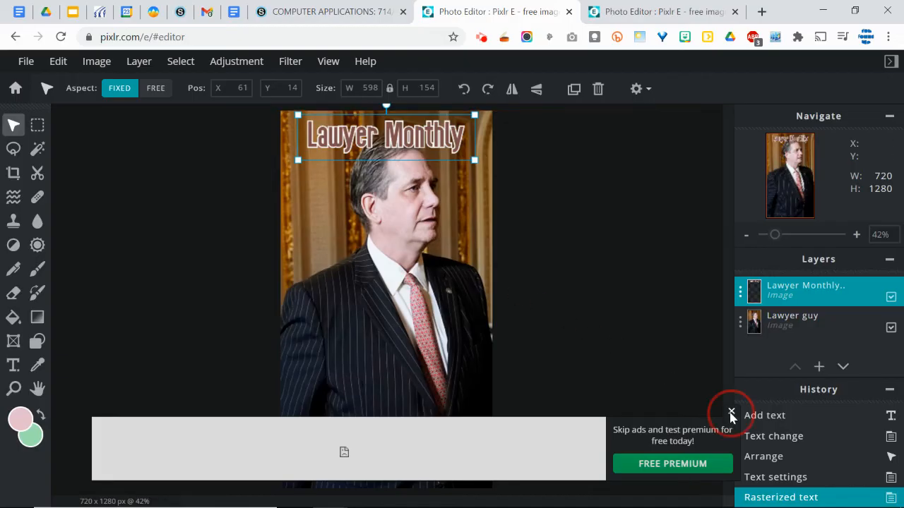
click(60, 62)
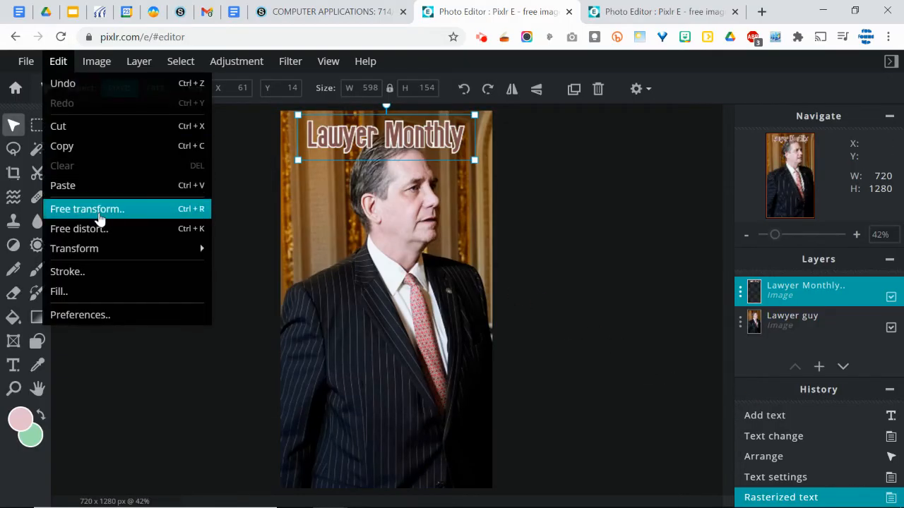
click(74, 210)
drag(300, 160, 280, 163)
drag(478, 167, 503, 174)
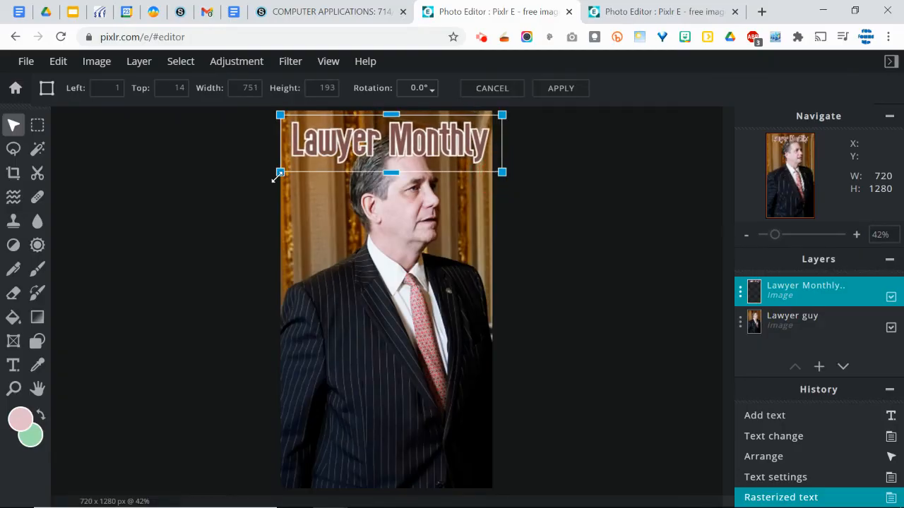
drag(278, 176, 273, 177)
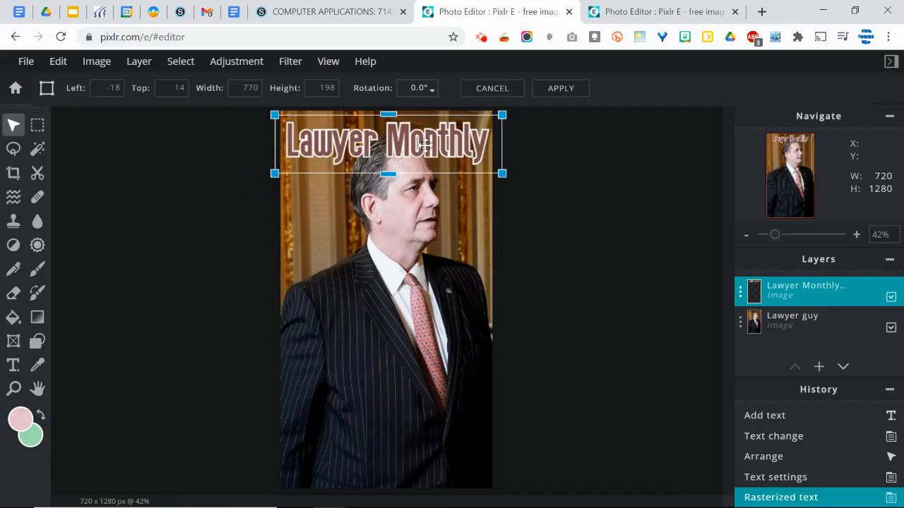
Nudge the enlarged title up to about 1 px from the cover's upper edge, rotate it 0.1°, and apply the transform.
key(Up)
key(Up)
key(Up)
key(Up)
key(Up)
key(Up)
key(Up)
key(Up)
key(Up)
key(Up)
key(Up)
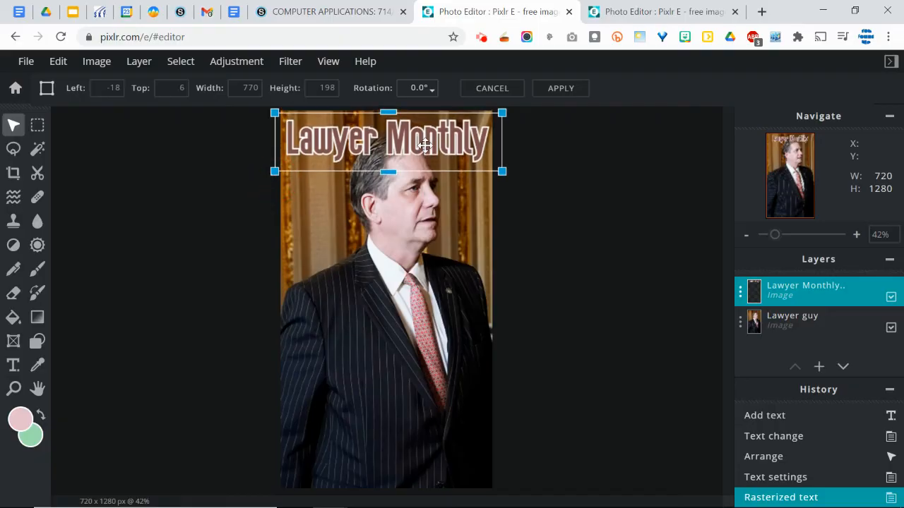
key(Up)
key(Up)
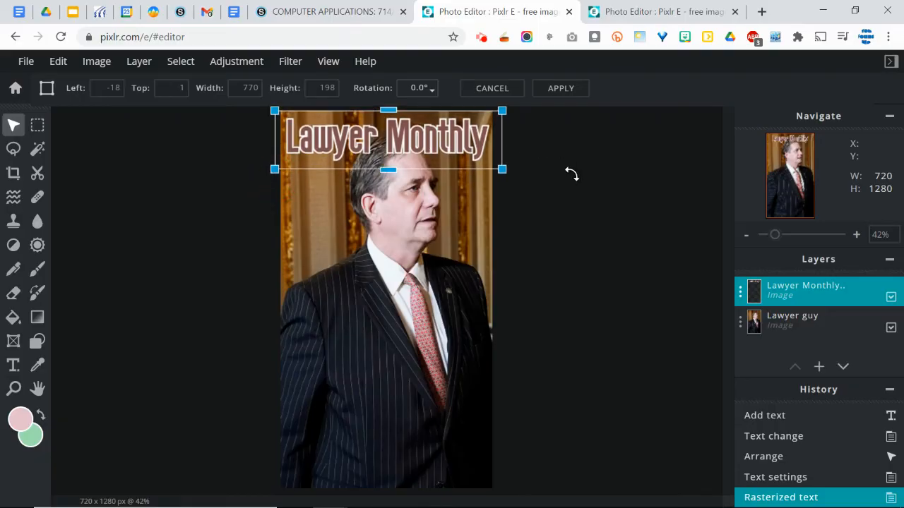
drag(571, 175, 571, 173)
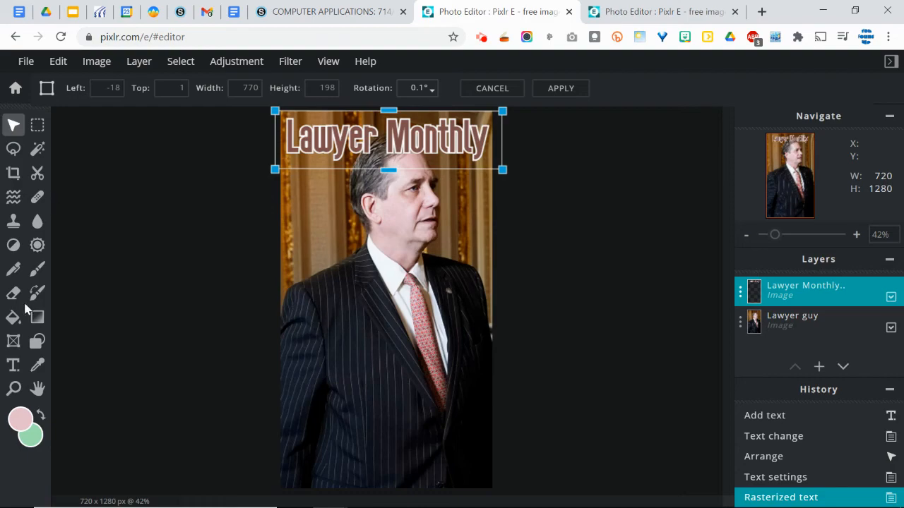
click(14, 370)
click(588, 323)
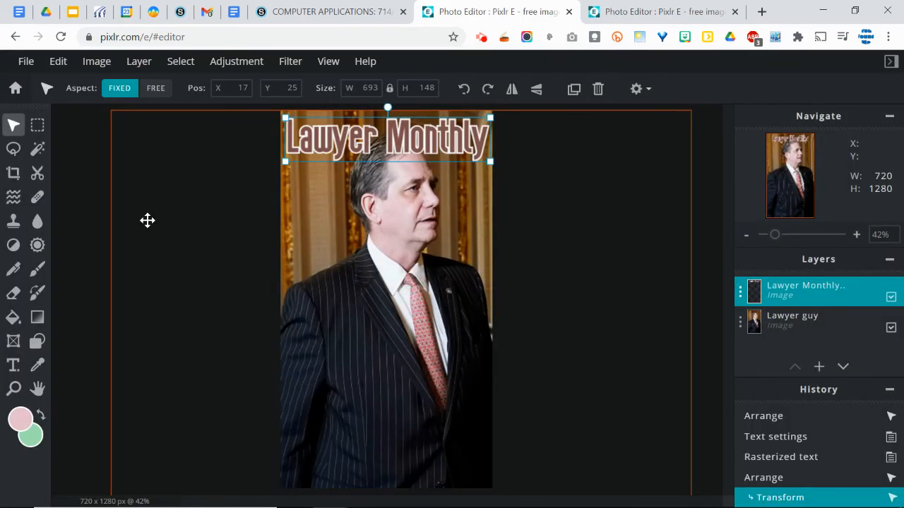
Add a new placeholder text layer over the man's suit and delete that layer.
click(14, 365)
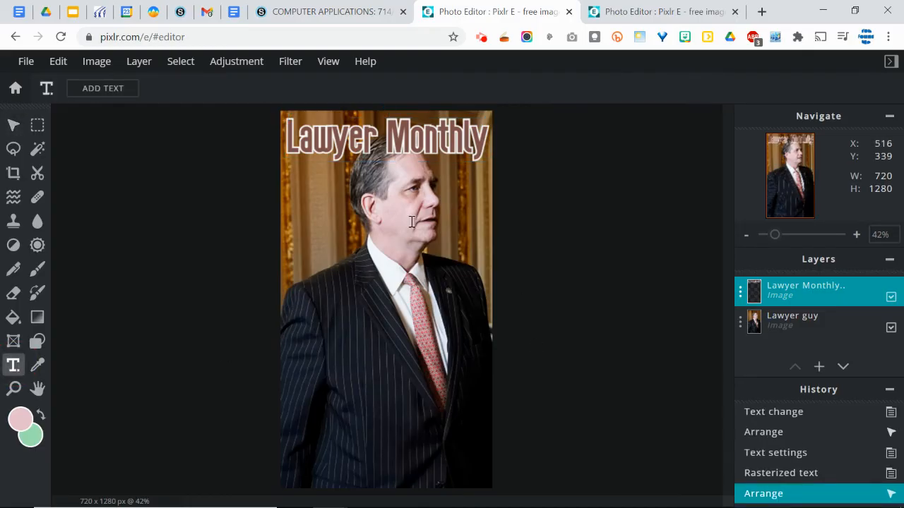
click(340, 346)
click(558, 322)
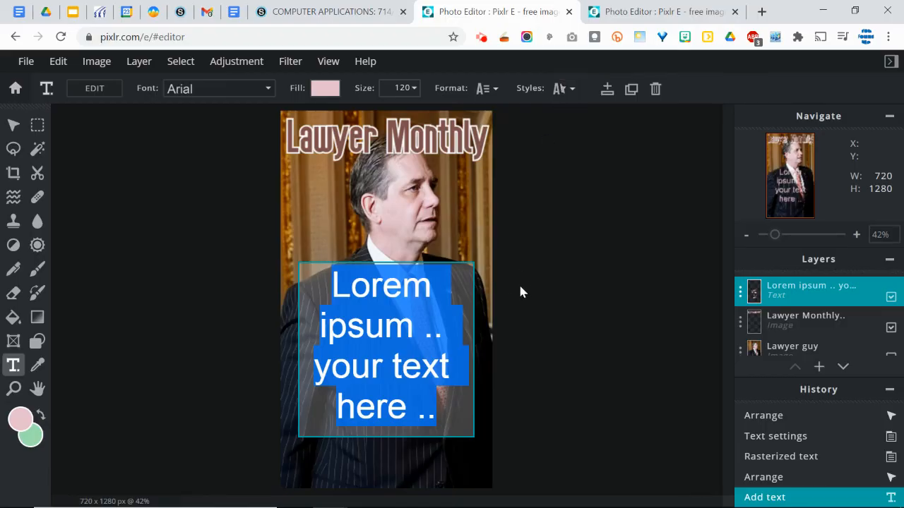
click(739, 295)
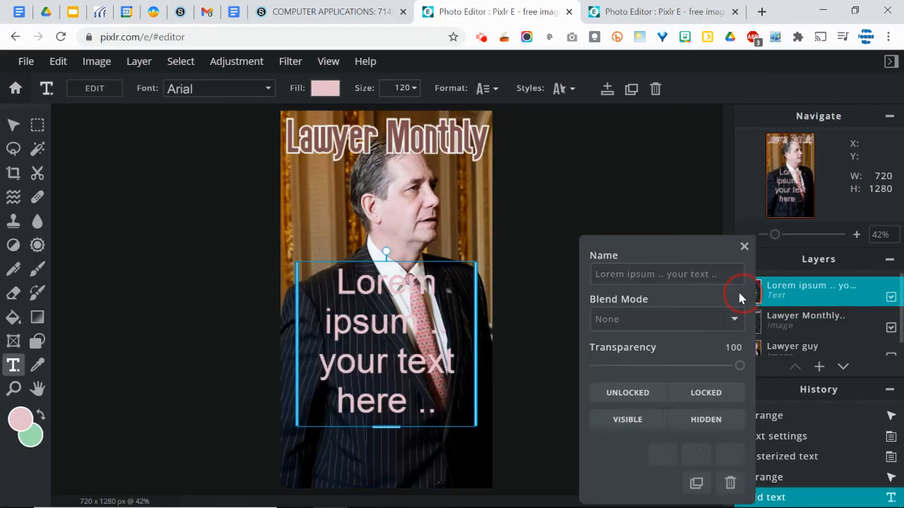
click(730, 484)
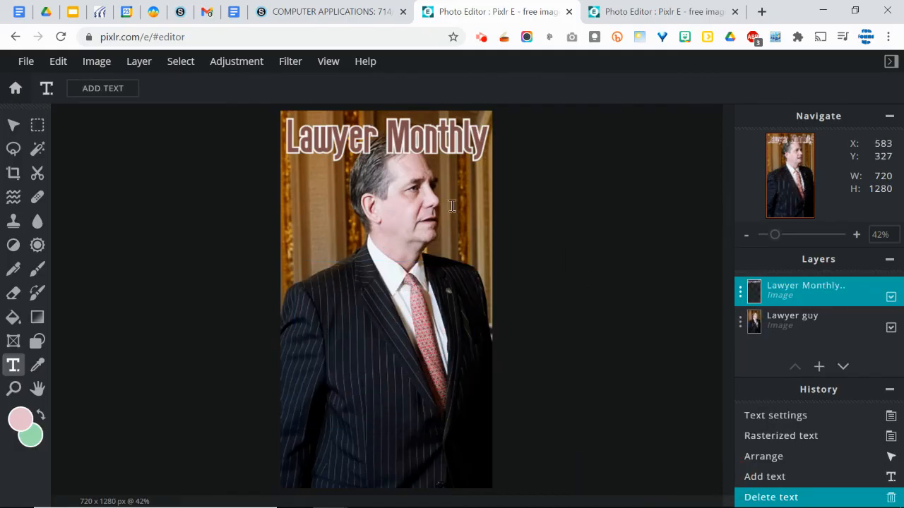
Lasso an area about 319 × 168 px around the top of the man's head on the Lawyer guy layer and copy-paste it.
click(806, 321)
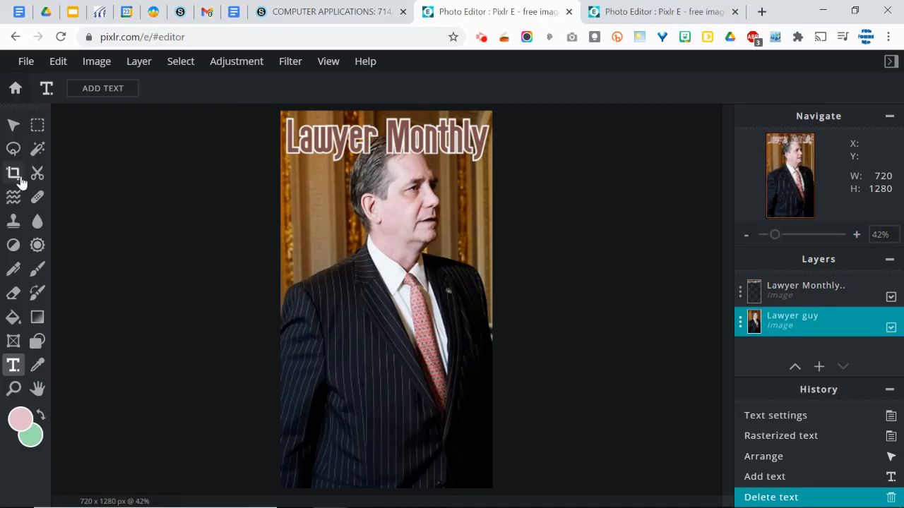
click(13, 148)
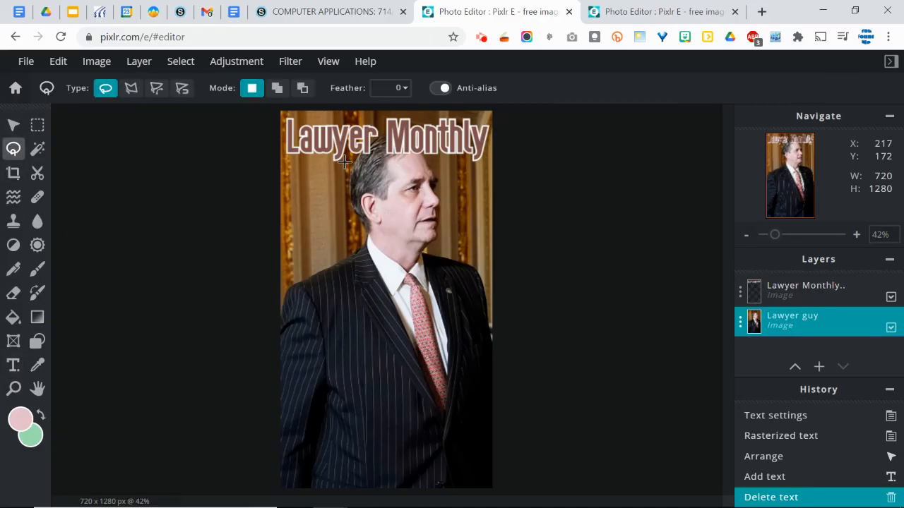
mouse_move(344, 162)
mouse_down()
mouse_move(418, 168)
mouse_move(435, 154)
mouse_move(417, 130)
mouse_move(380, 121)
mouse_move(348, 164)
mouse_up()
key(ctrl+c)
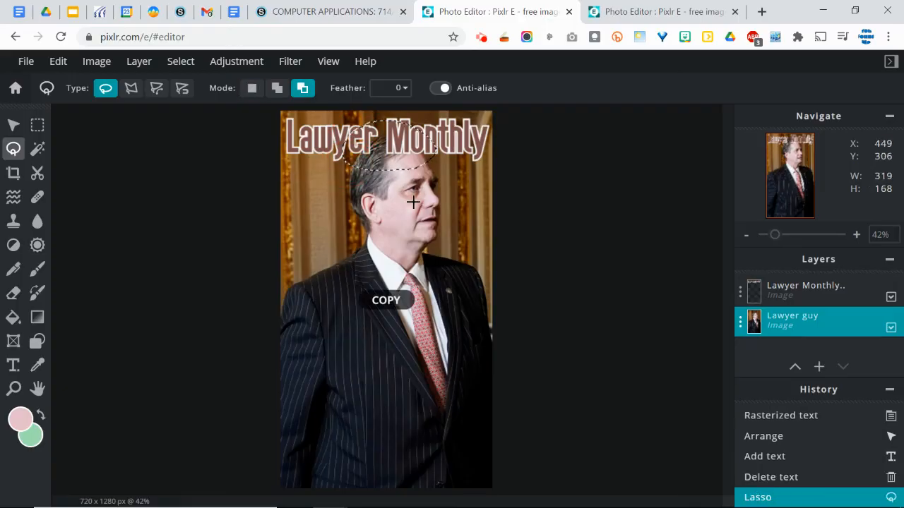
key(ctrl+v)
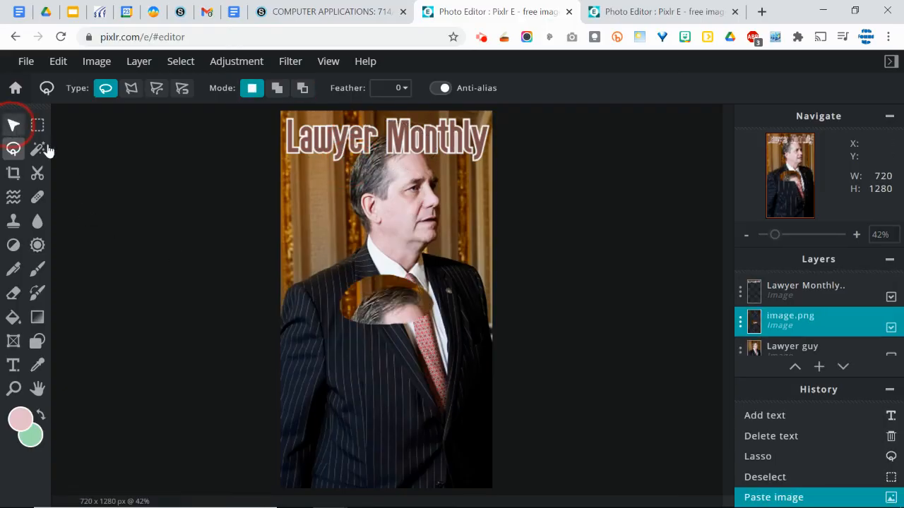
Align the pasted hair piece with the man's head at about X 226, Y 61, and place its layer above the title.
click(13, 125)
drag(375, 313, 384, 166)
drag(737, 319, 764, 288)
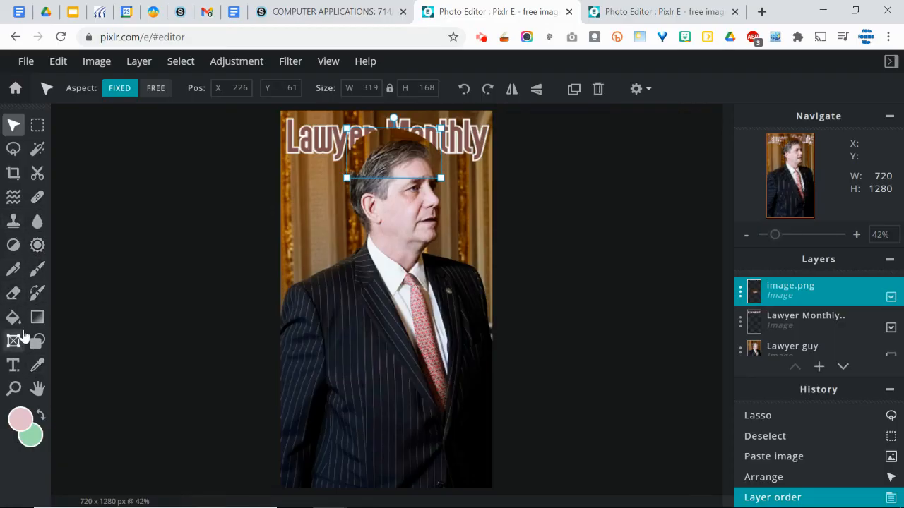
Erase the background around the hair on the pasted piece with a soft 40 px brush at 100% opacity, uncovering the title letters.
click(13, 293)
mouse_move(355, 136)
mouse_down()
mouse_move(394, 126)
mouse_move(438, 154)
mouse_move(394, 136)
mouse_move(349, 162)
mouse_move(352, 138)
mouse_move(358, 161)
mouse_move(340, 199)
mouse_up()
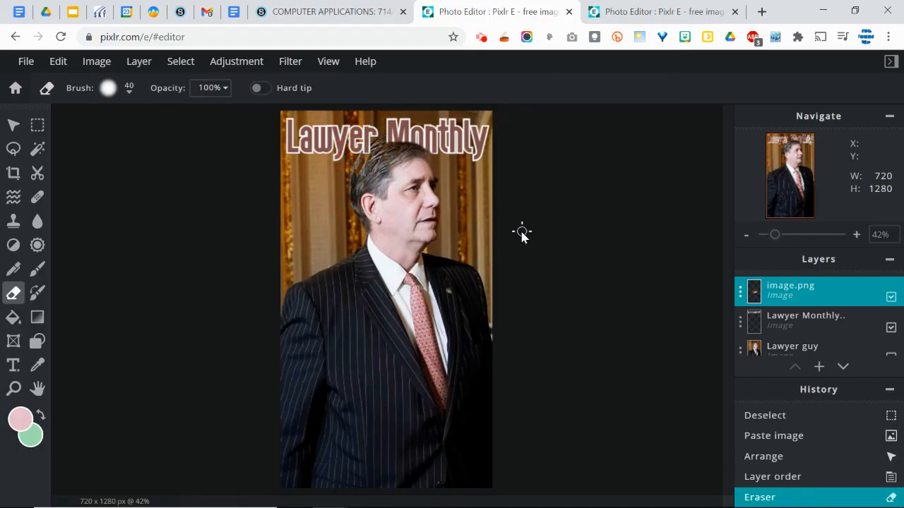